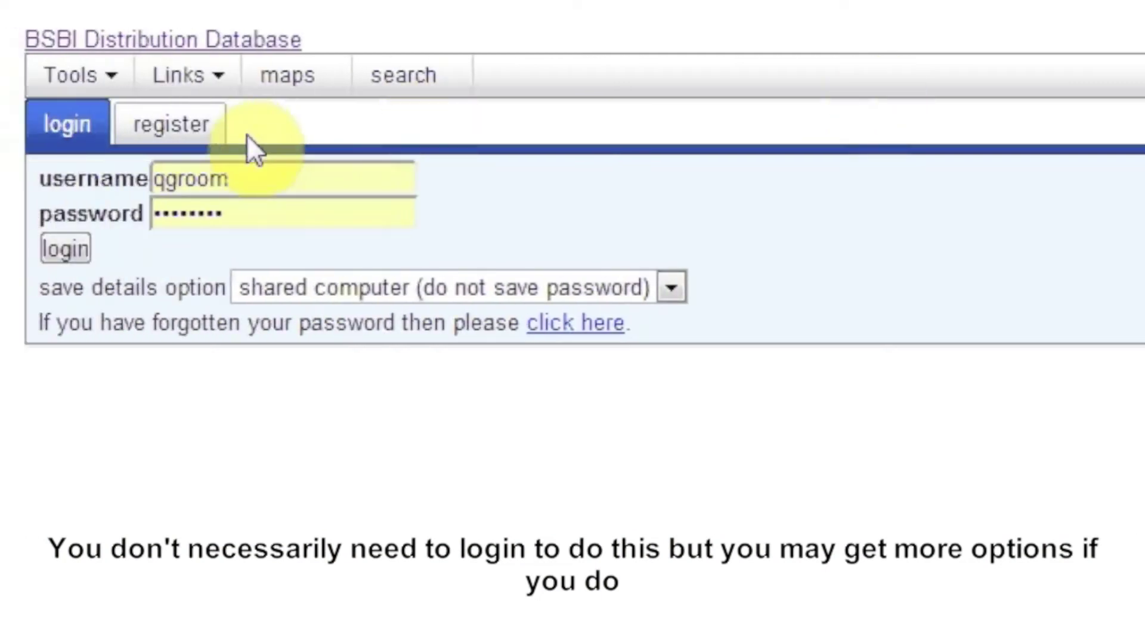
Submit the login details to reach the plant distribution maps search form
click(70, 251)
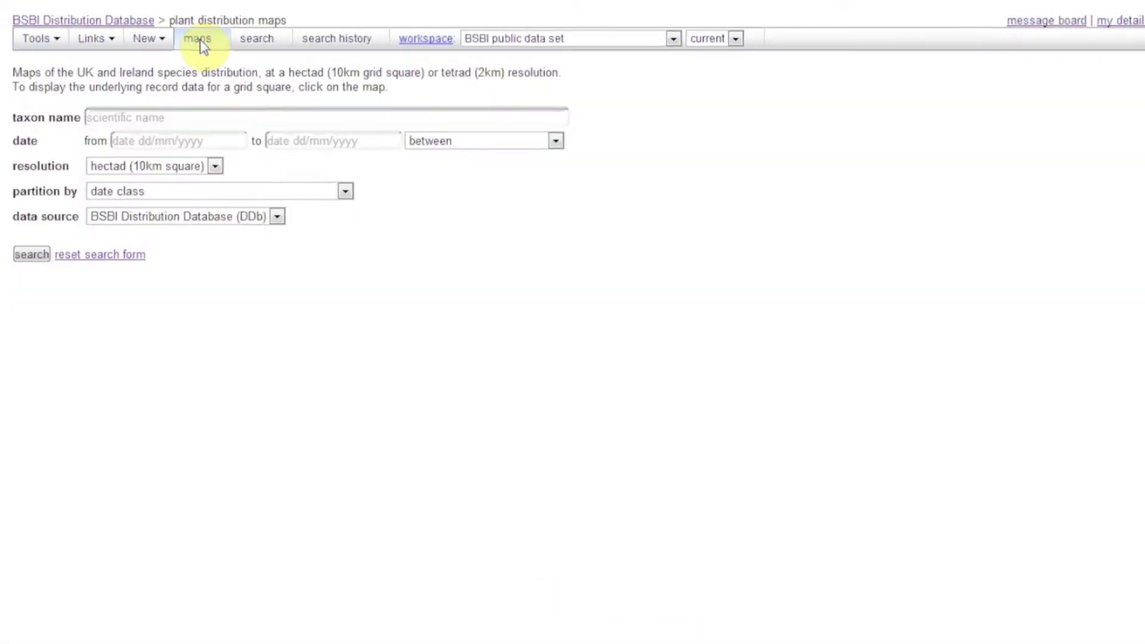
Choose Viola lutea as the species and keep only records from 2000 onwards
click(280, 195)
text(V)
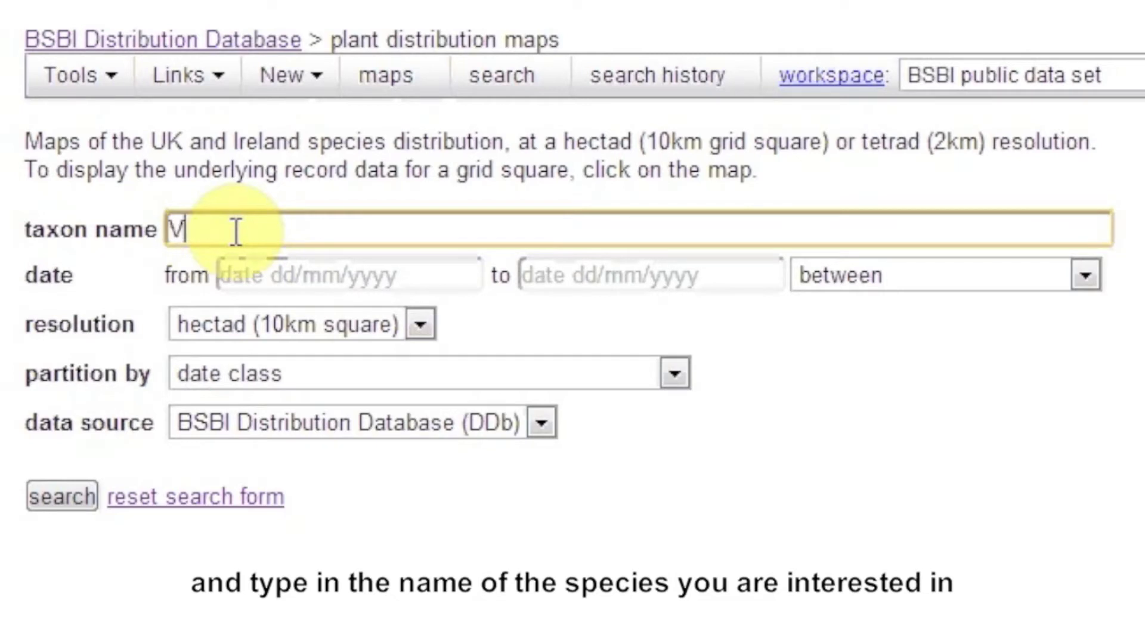
text(iol)
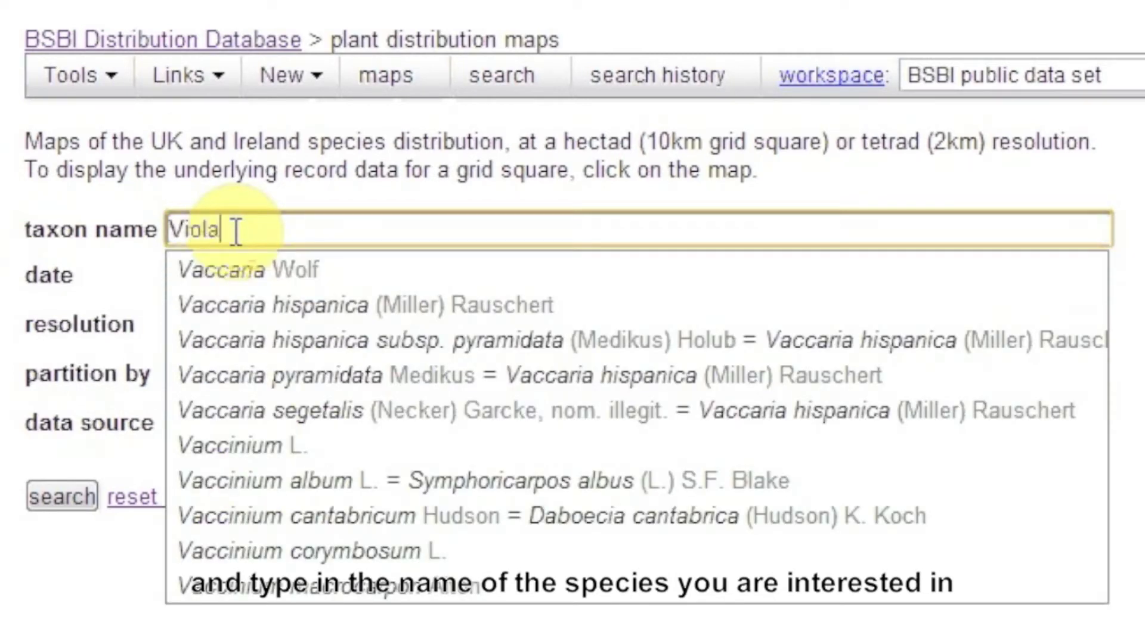
text(a)
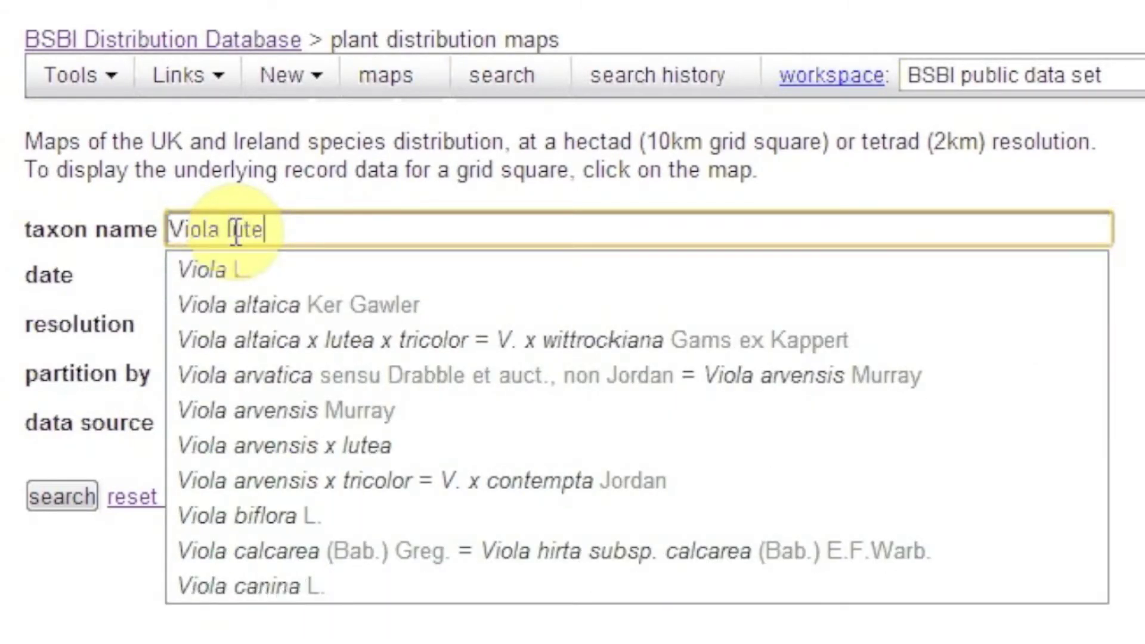
text(a)
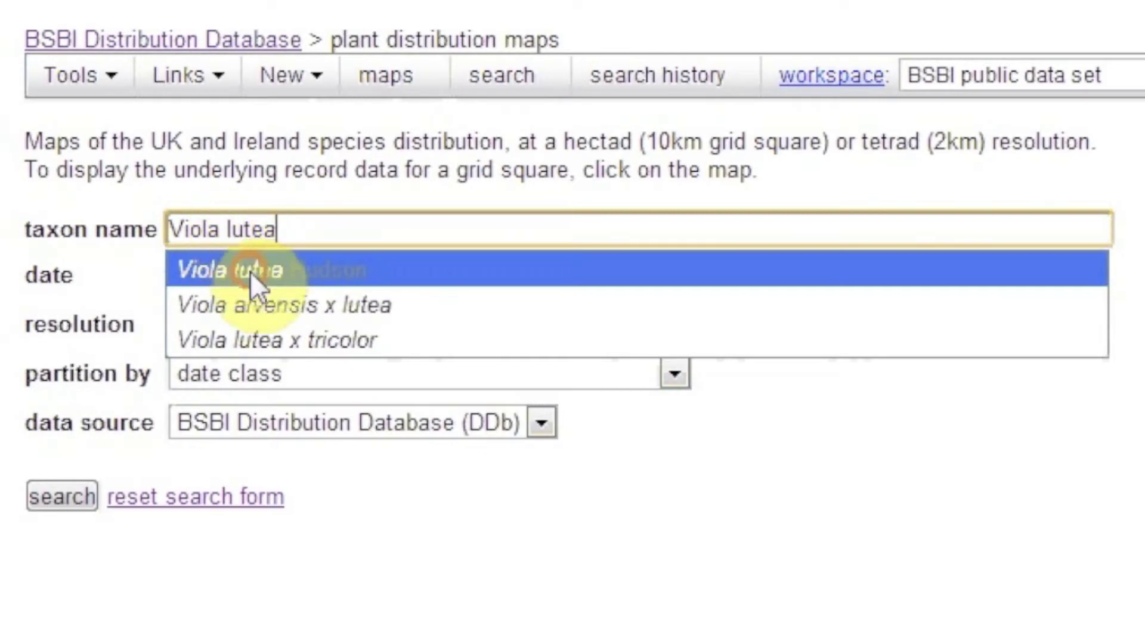
click(249, 271)
click(252, 275)
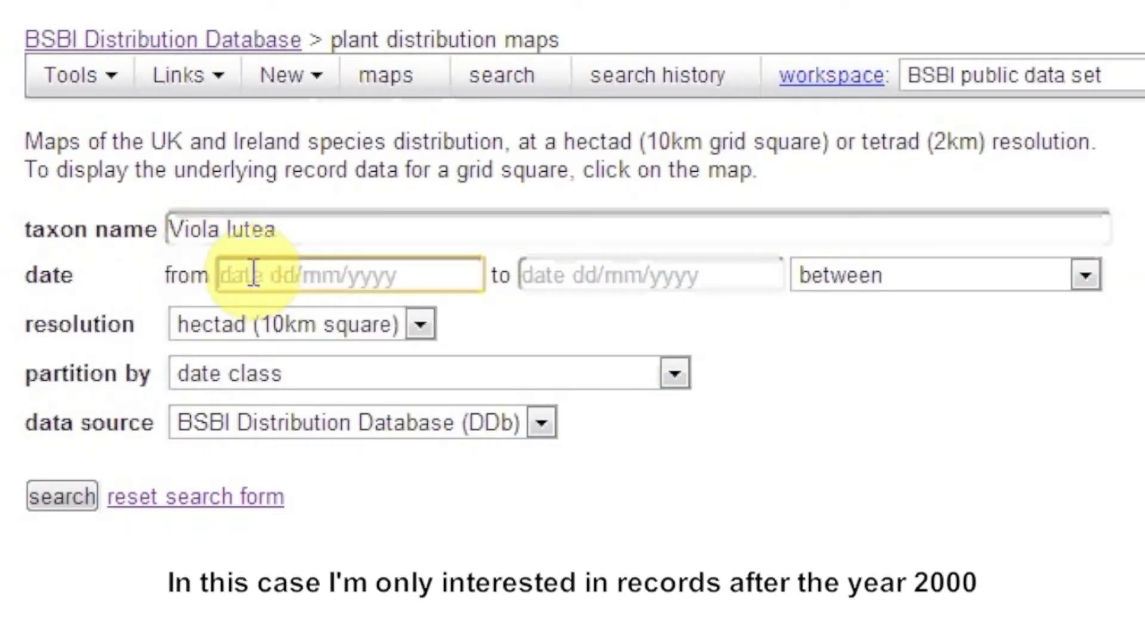
text(2000)
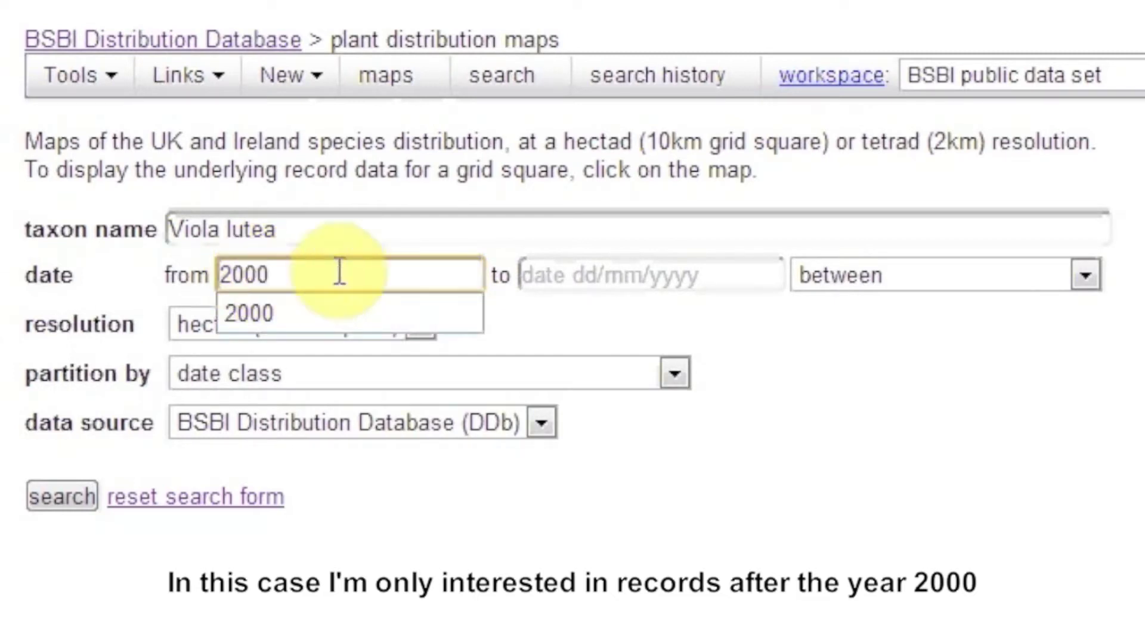
click(828, 279)
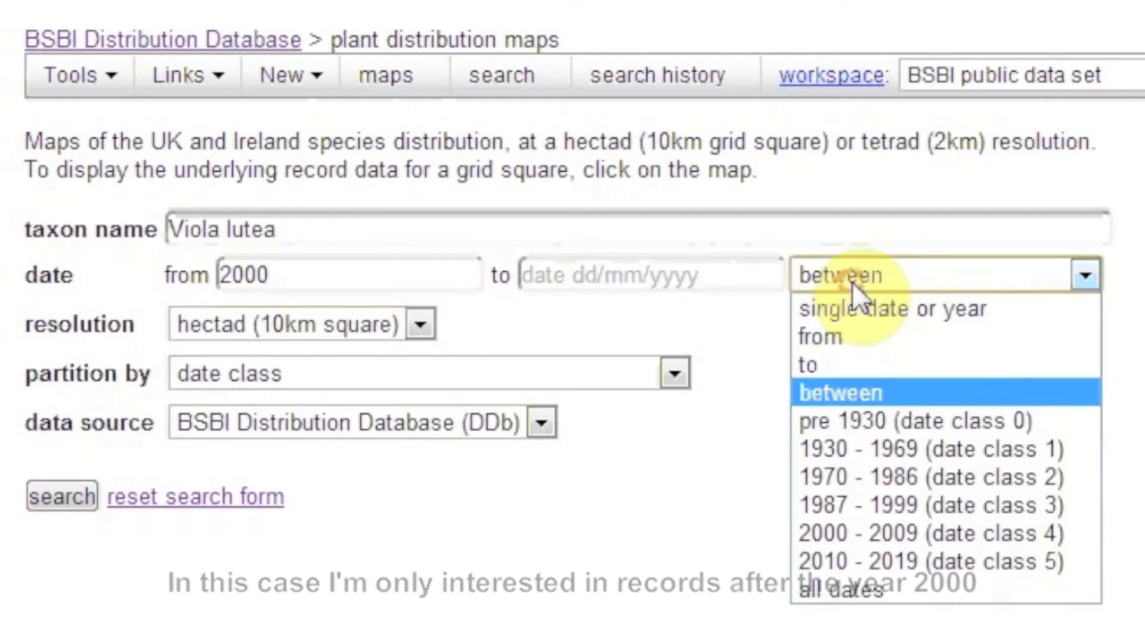
click(834, 330)
Set tetrad resolution with un-partitioned data and run the search
click(196, 323)
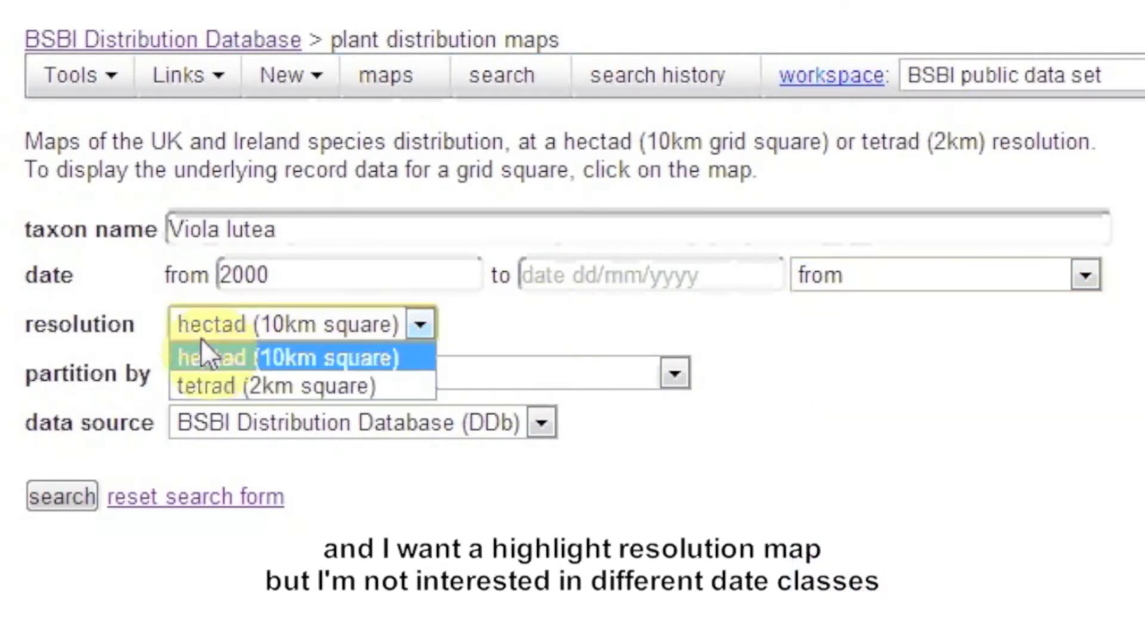
click(208, 377)
click(237, 371)
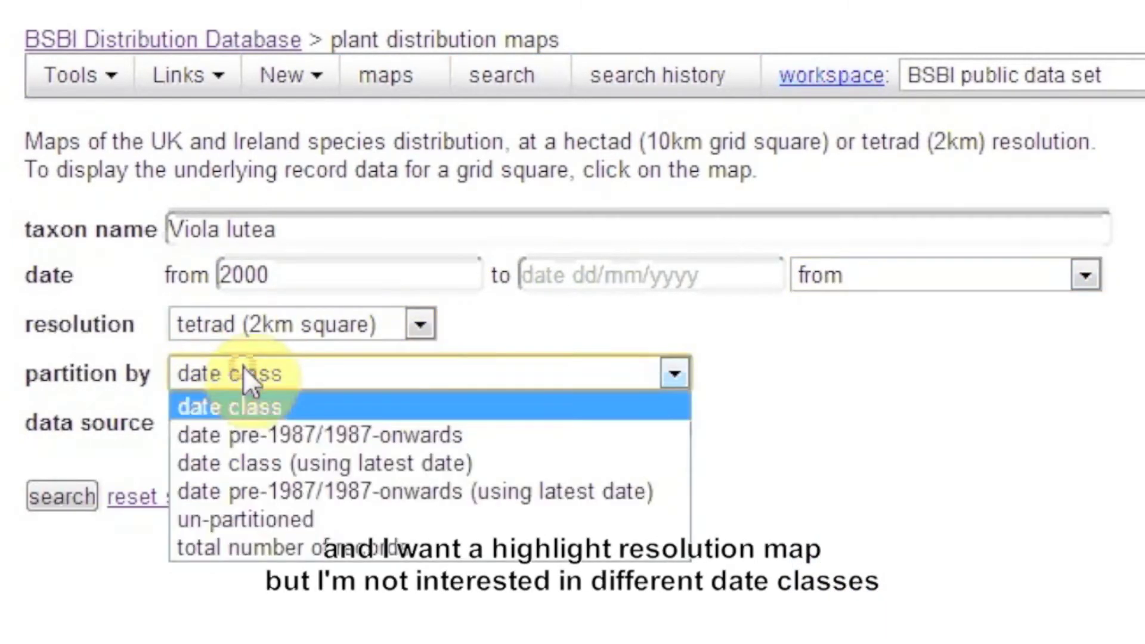
click(229, 518)
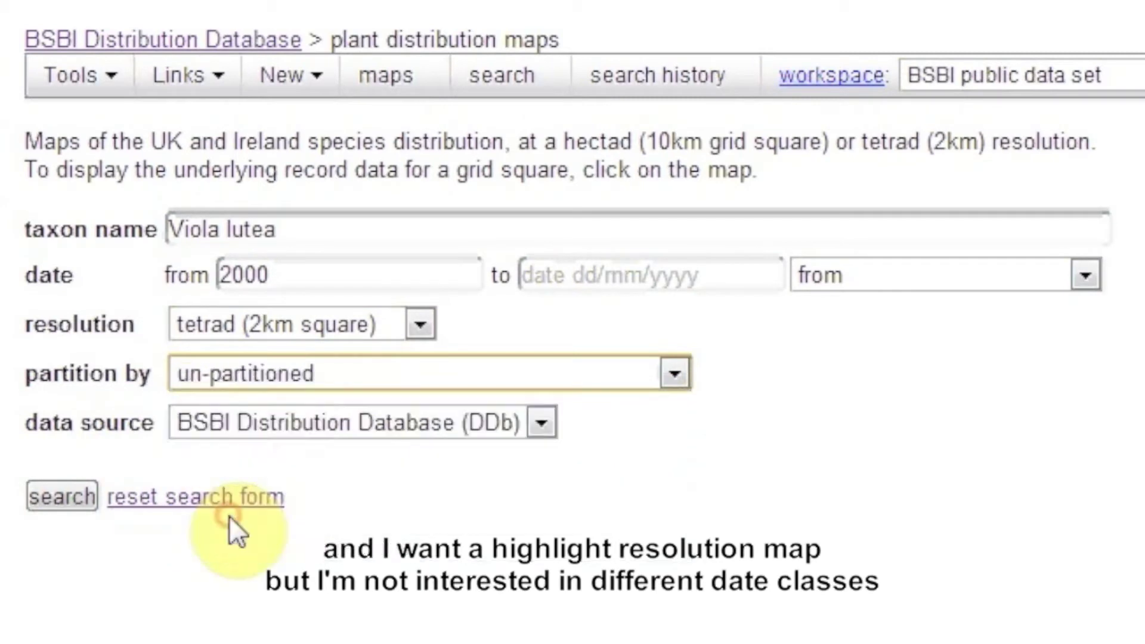
click(59, 495)
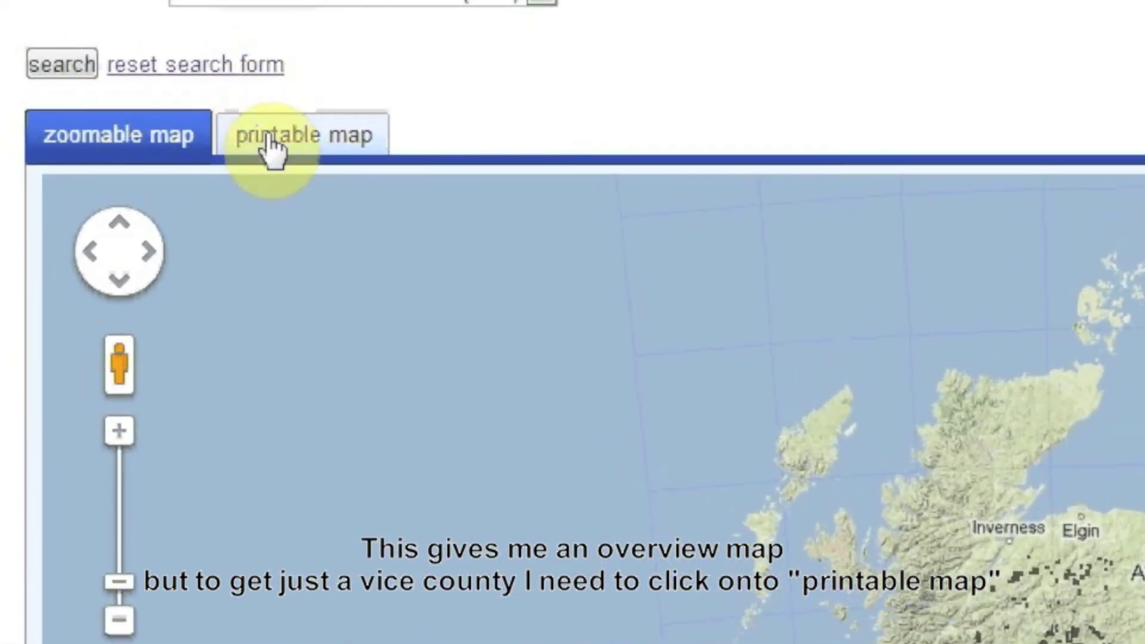
Switch the Viola lutea results to the printable map view
click(273, 143)
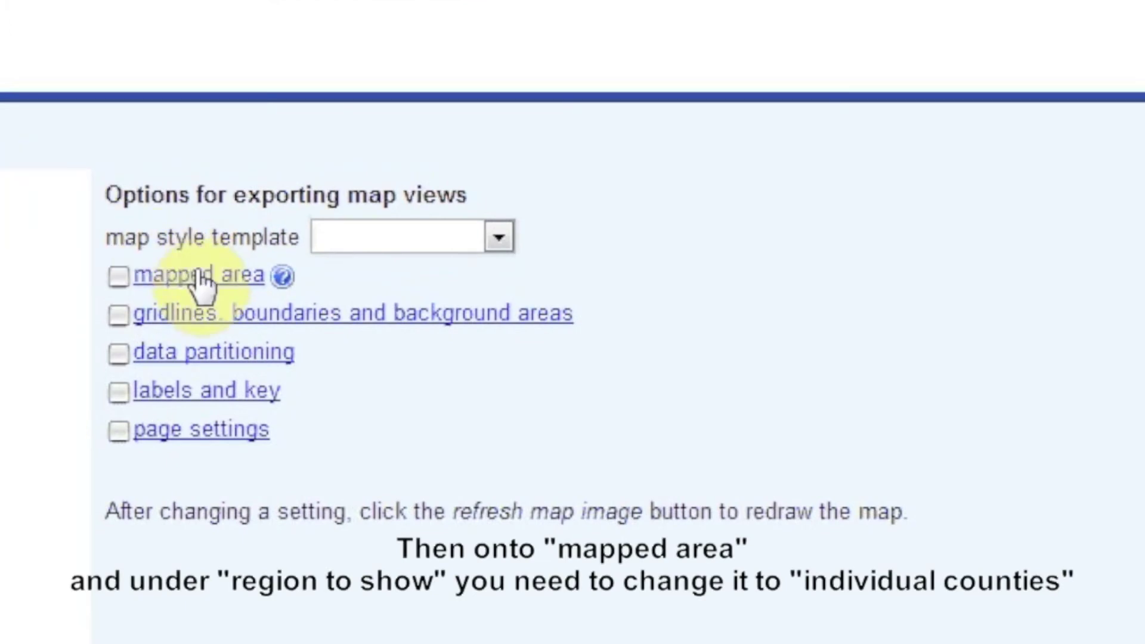
Limit the mapped area to vice county VC67 South Northumberland and redraw the map
click(200, 278)
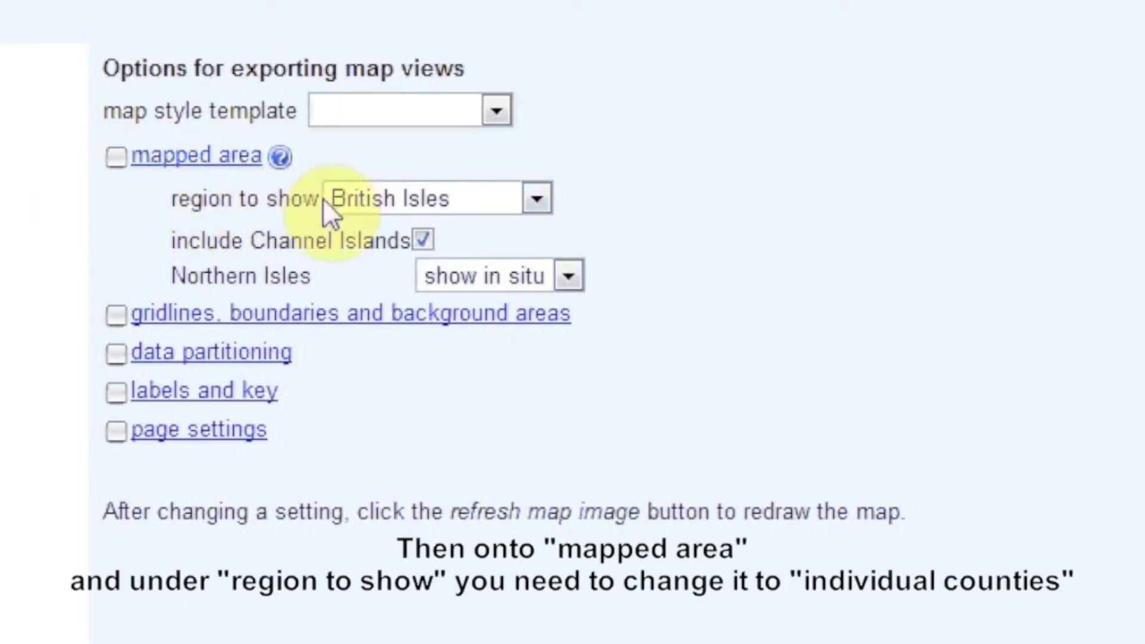
click(370, 199)
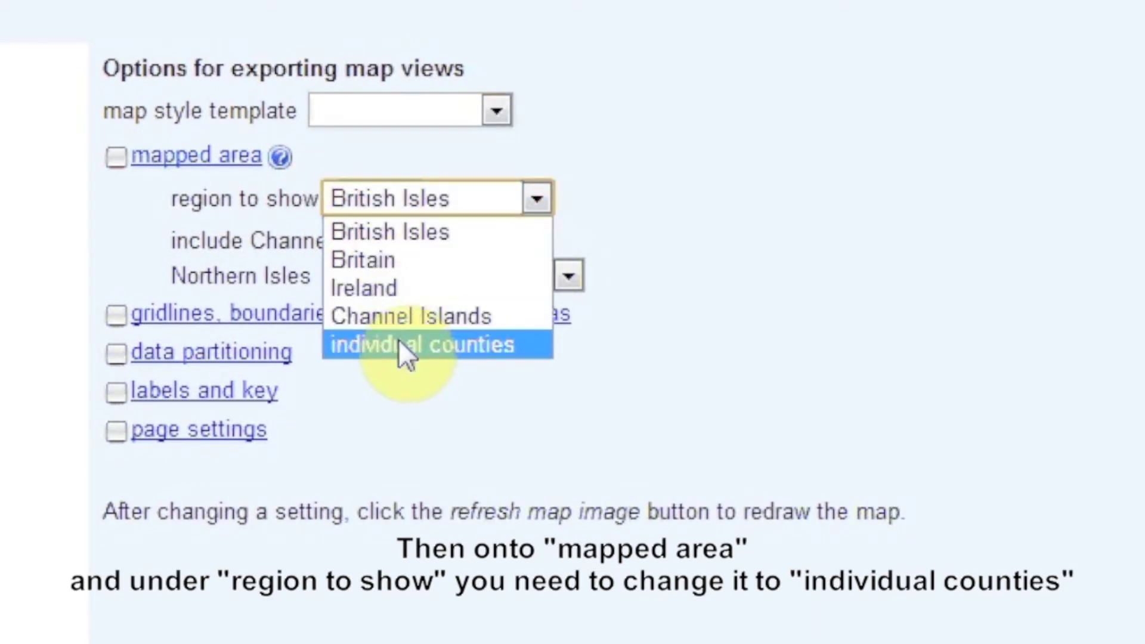
click(401, 348)
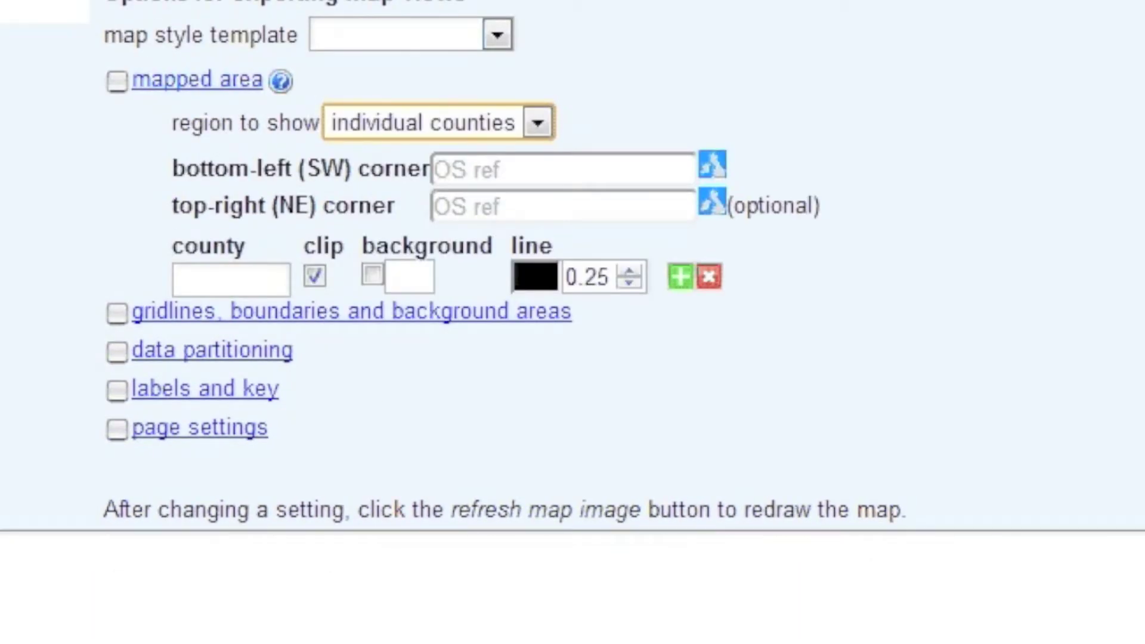
click(240, 276)
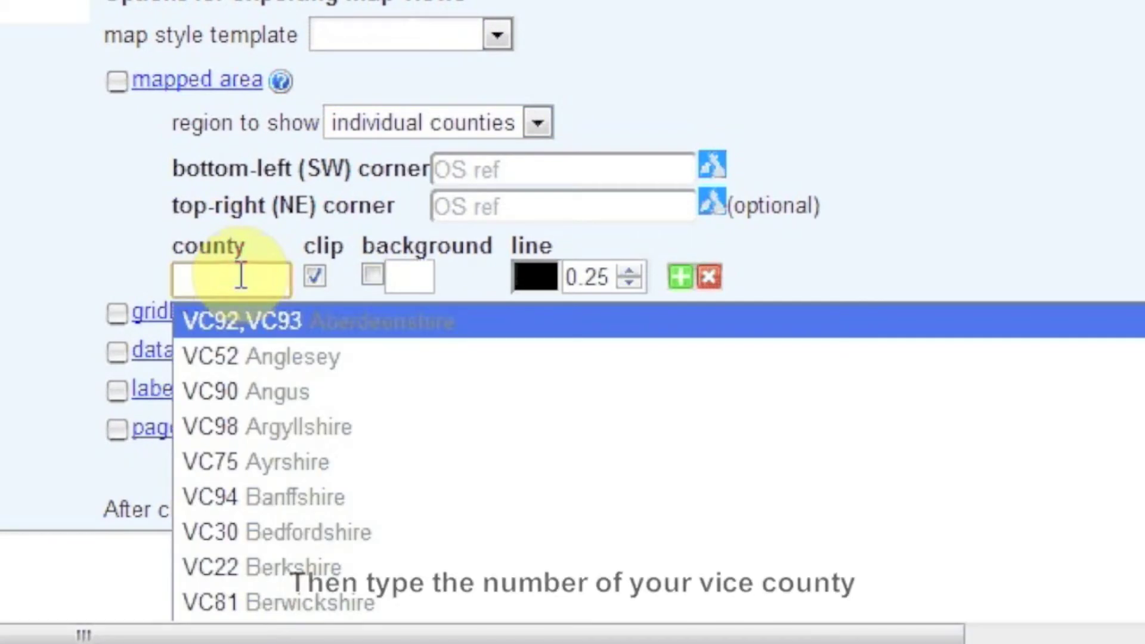
text(67)
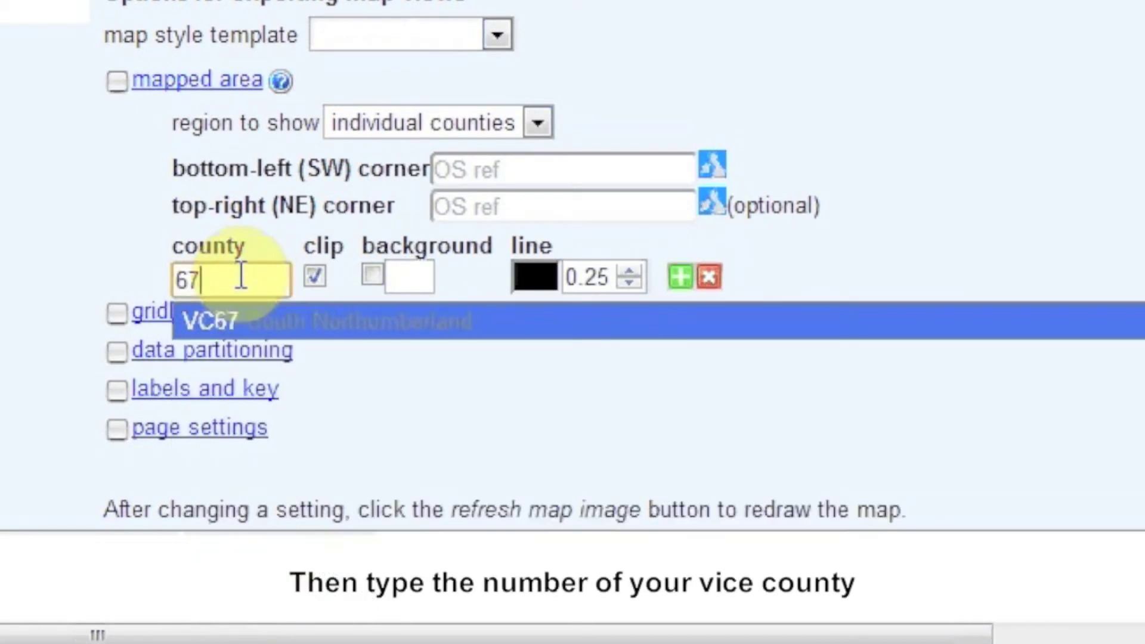
click(276, 320)
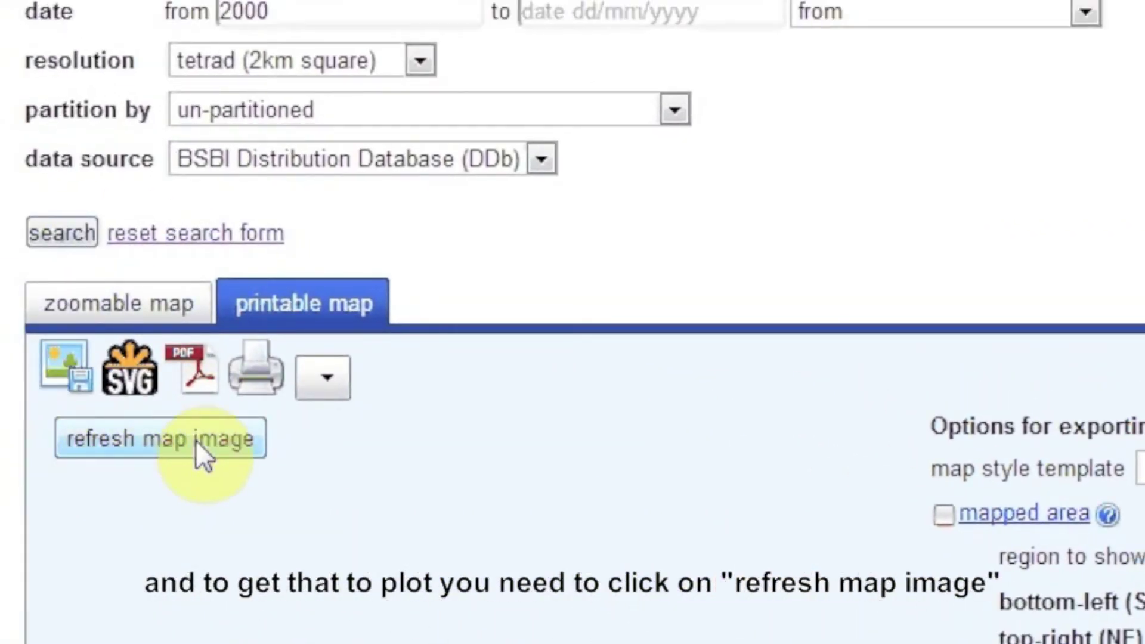
click(197, 440)
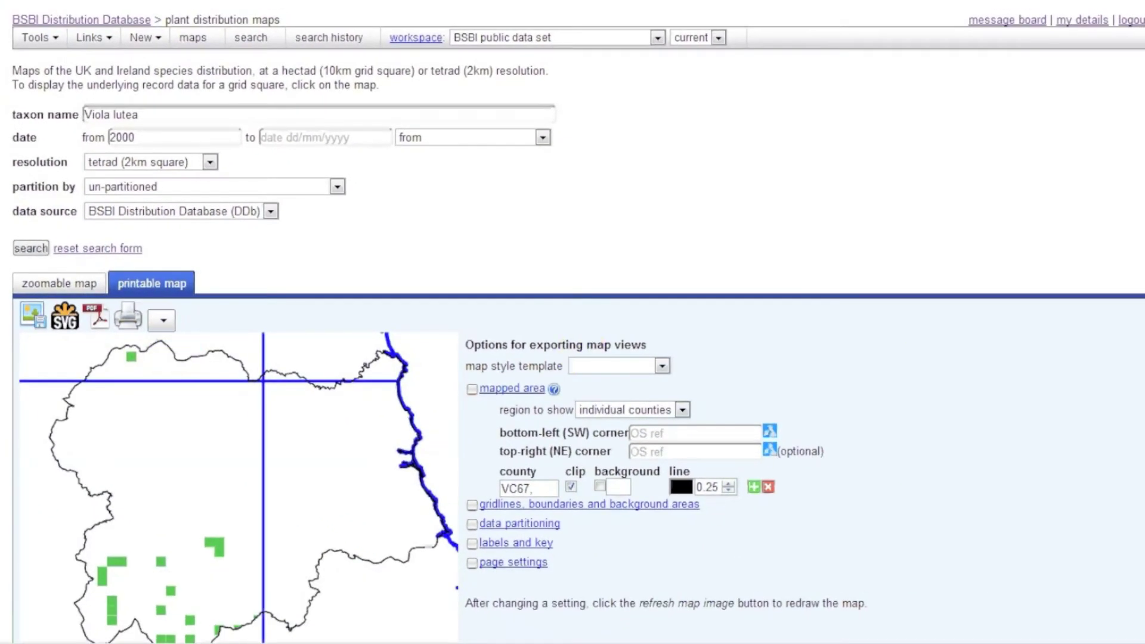
scroll(681, 468, down, 3)
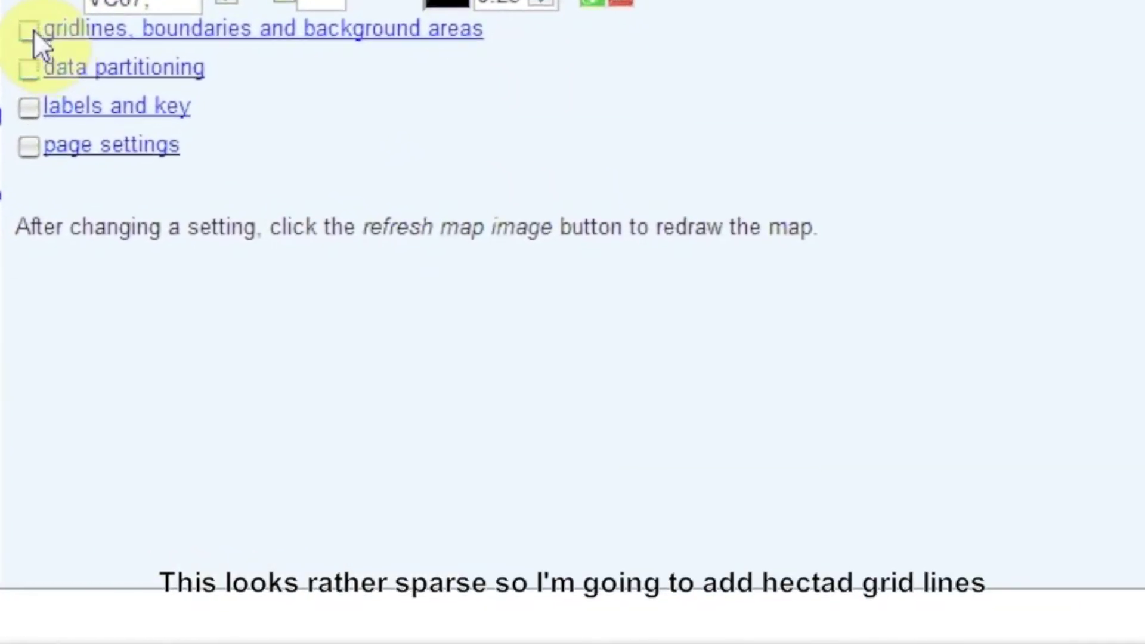
Turn on 10km gridlines and refresh the VC67 map image
click(32, 36)
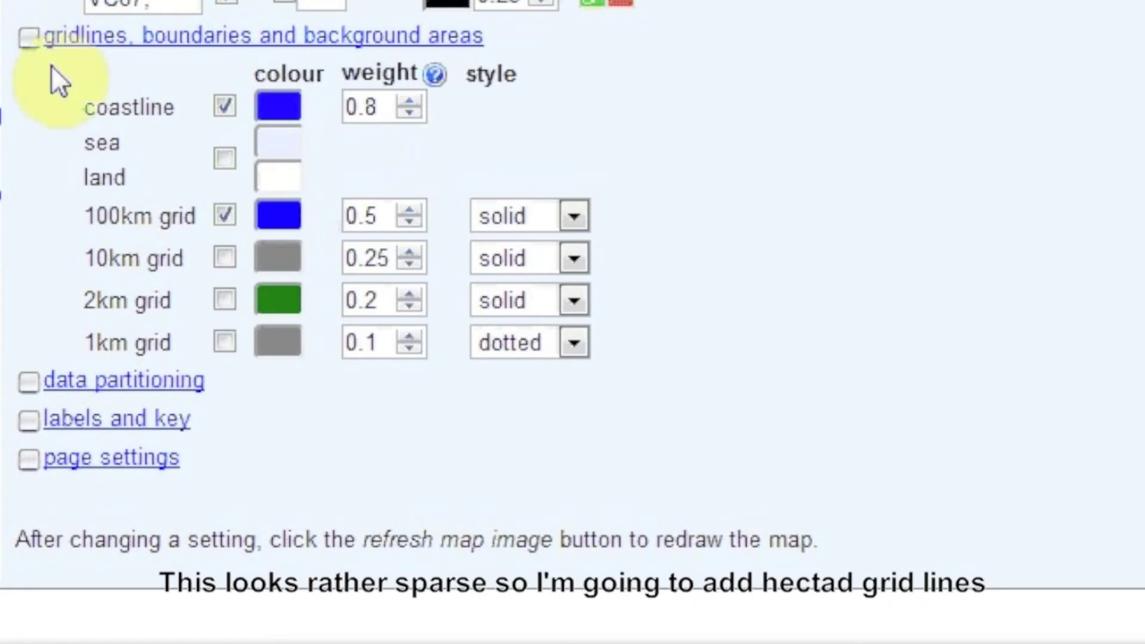
click(224, 258)
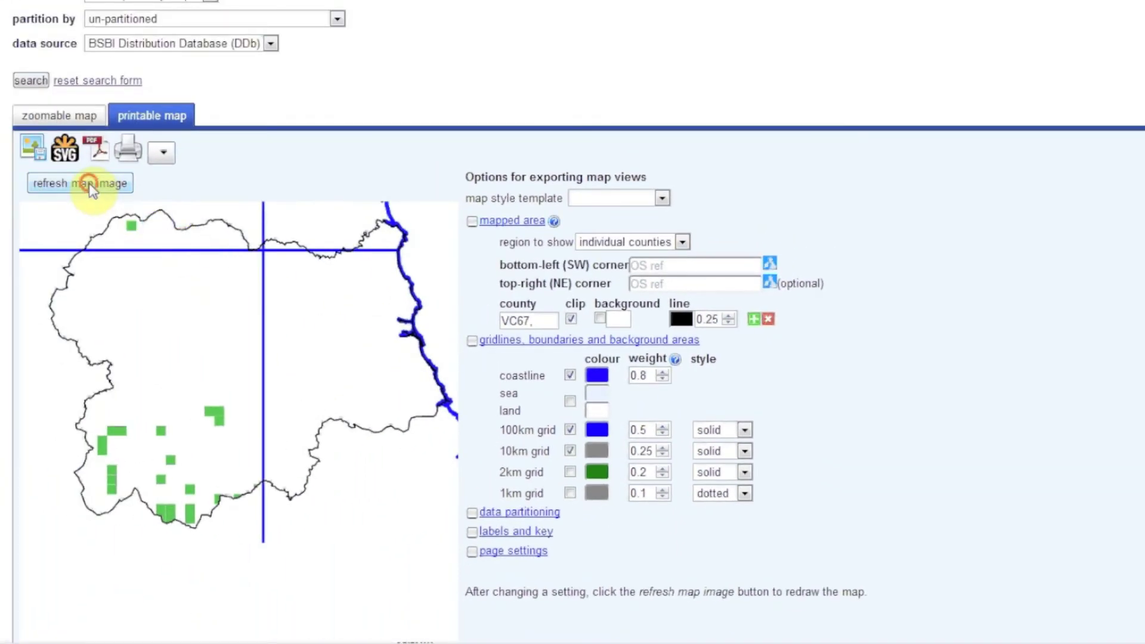
click(90, 185)
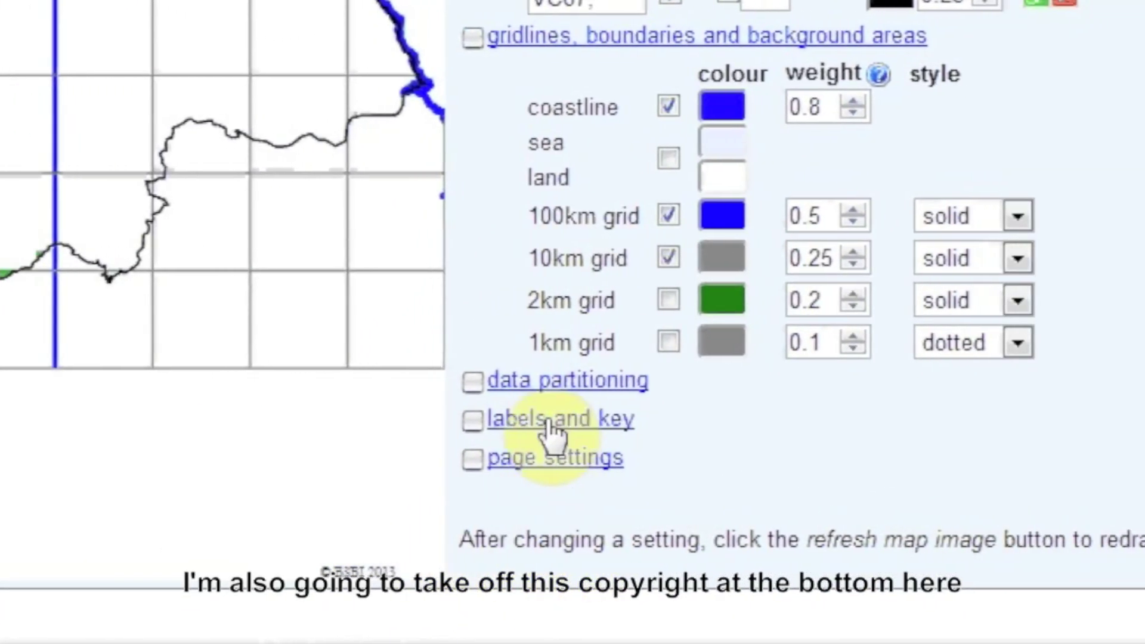
Turn off the copyright message in the labels and key options and refresh the map
click(483, 381)
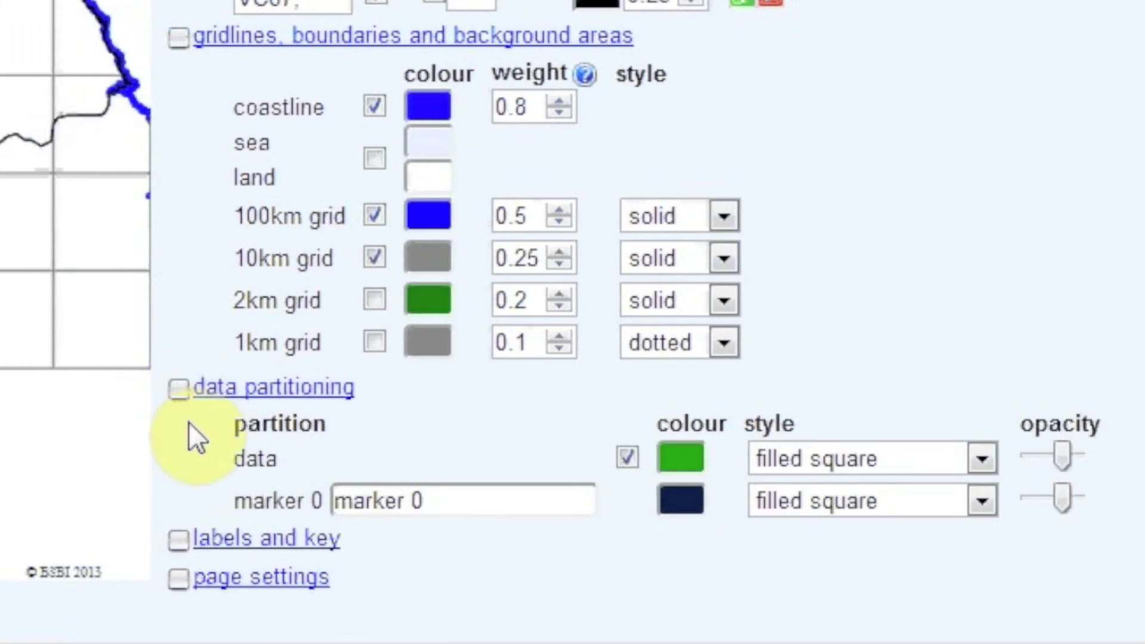
click(177, 538)
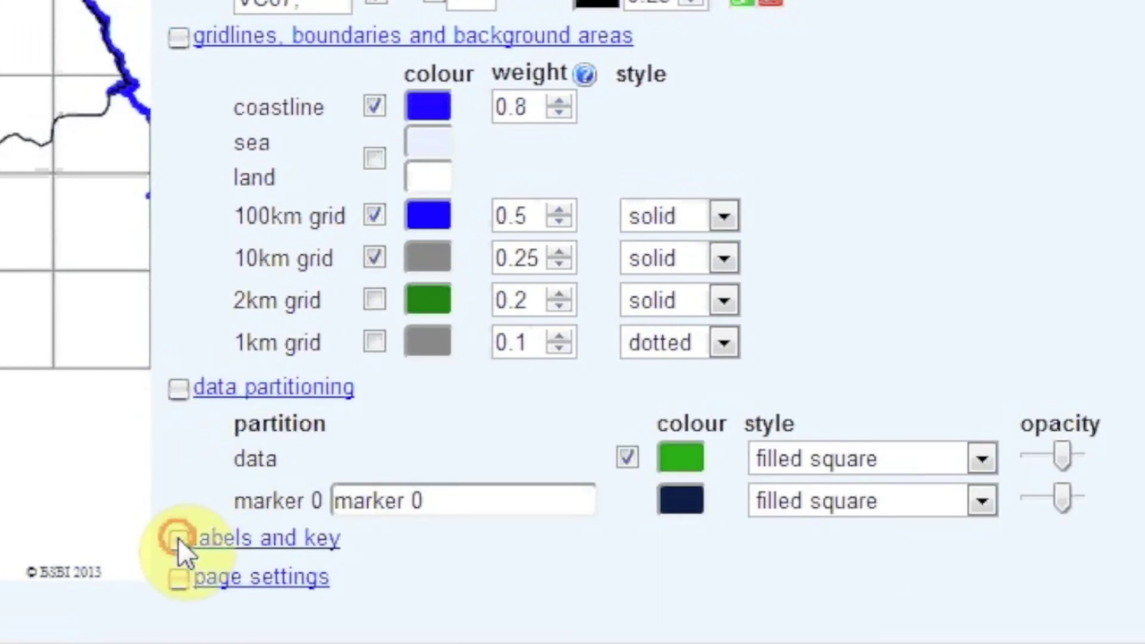
scroll(146, 409, down, 3)
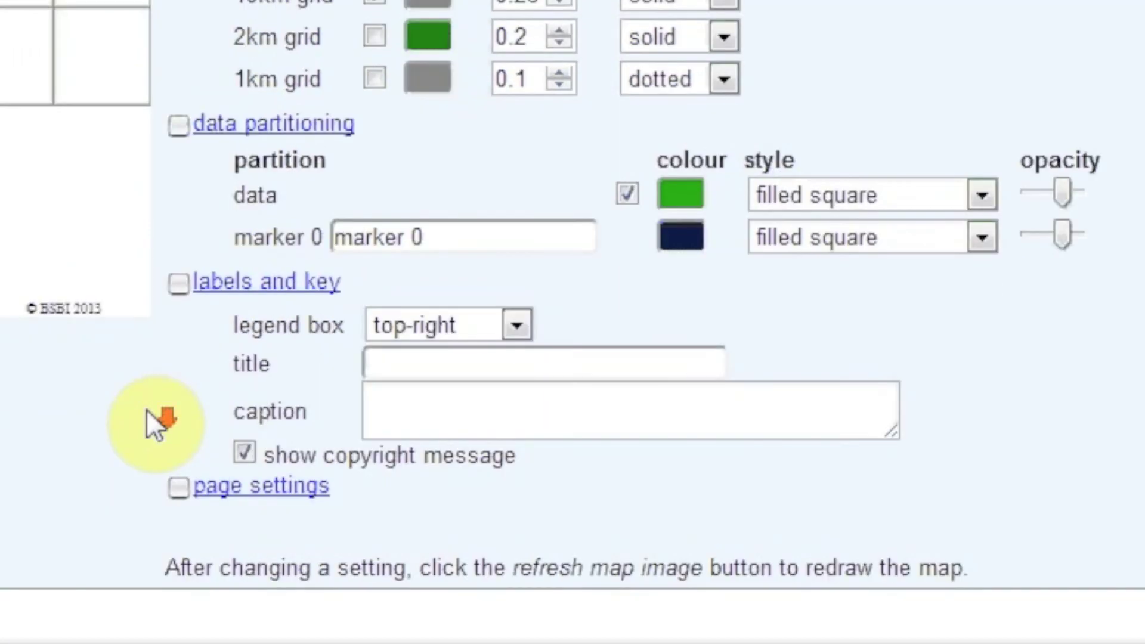
click(244, 455)
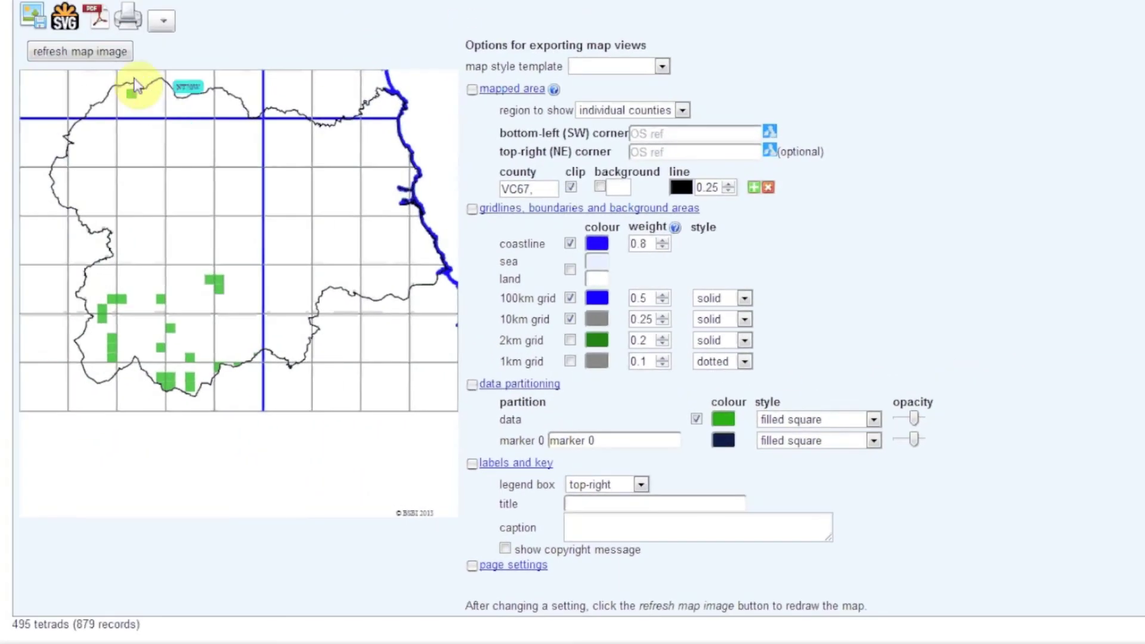
click(117, 56)
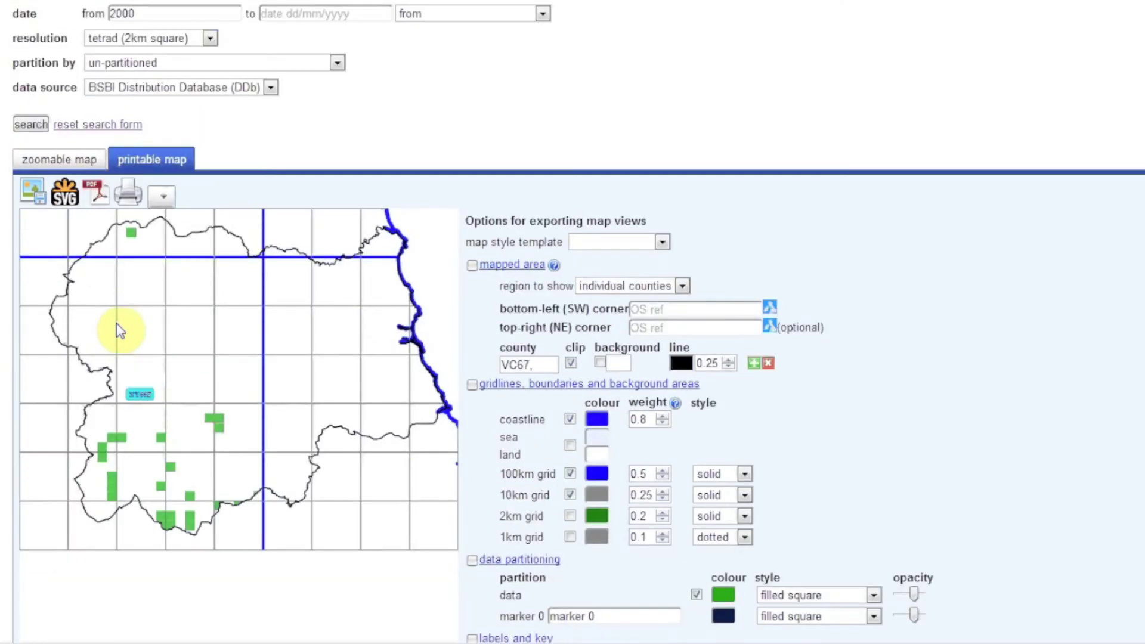
scroll(121, 327, up, 2)
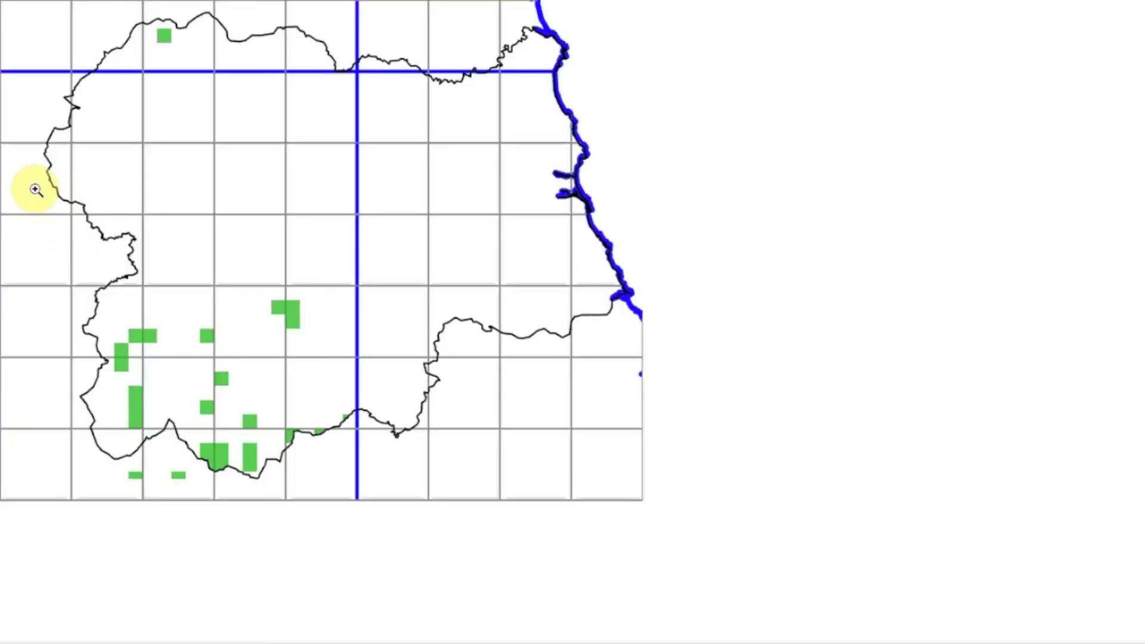
Choose 'Save image as' for the VC67 map image
right_click(243, 165)
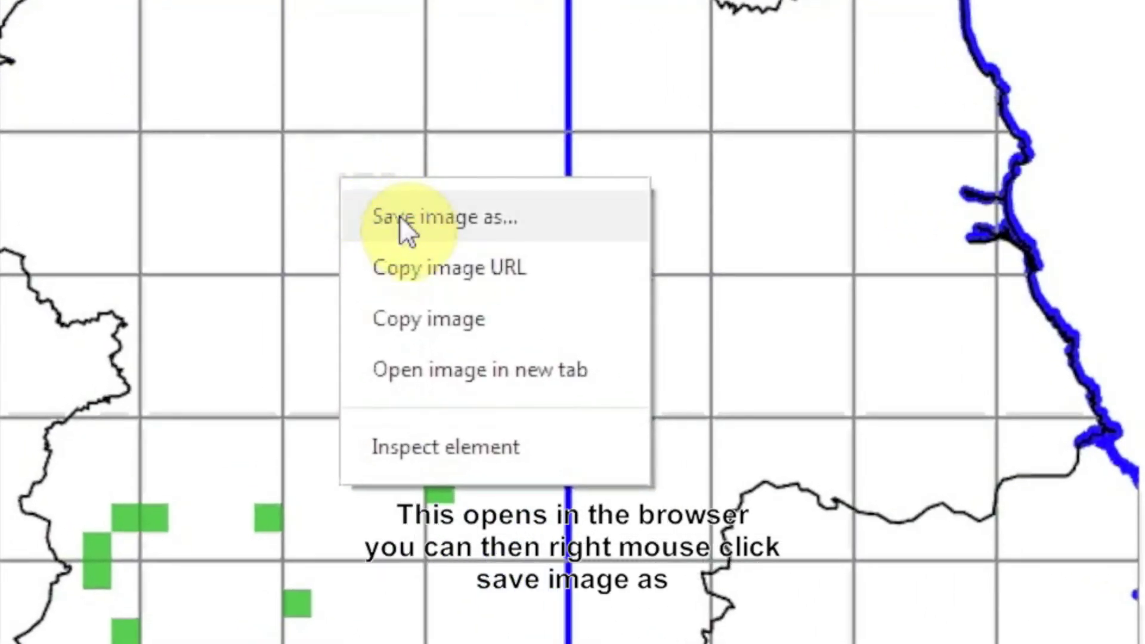
click(399, 215)
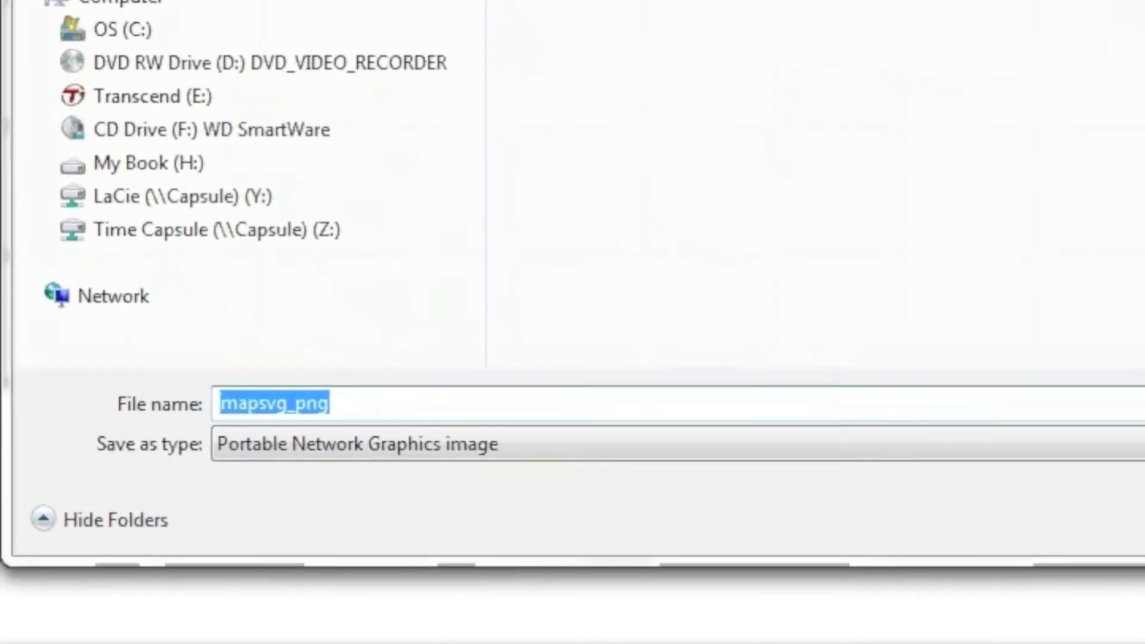
text(viola lutea)
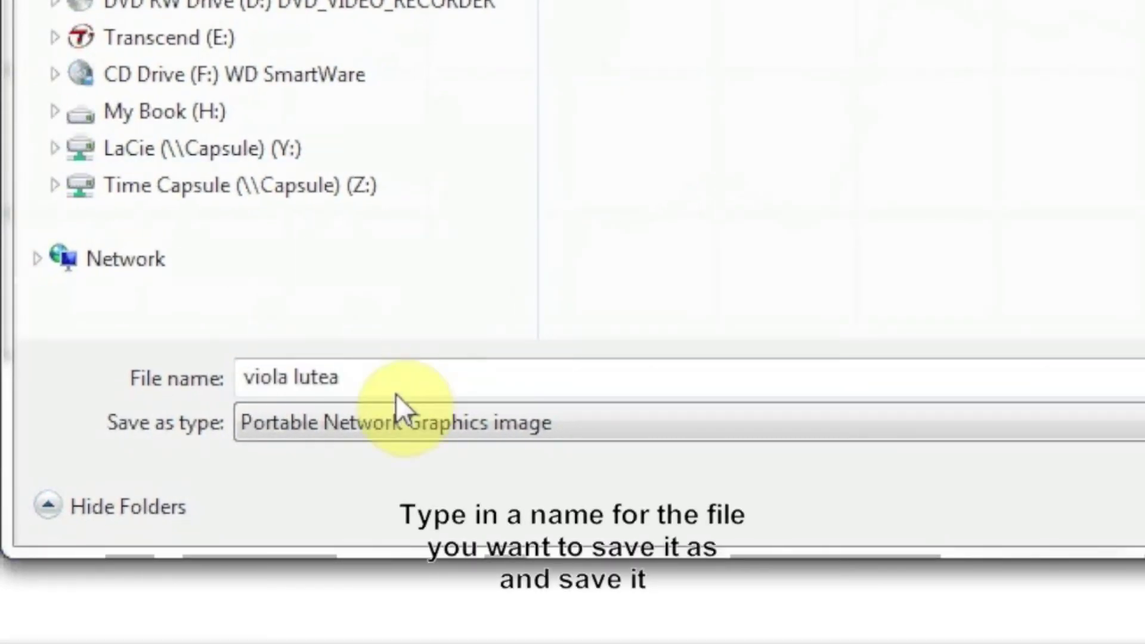